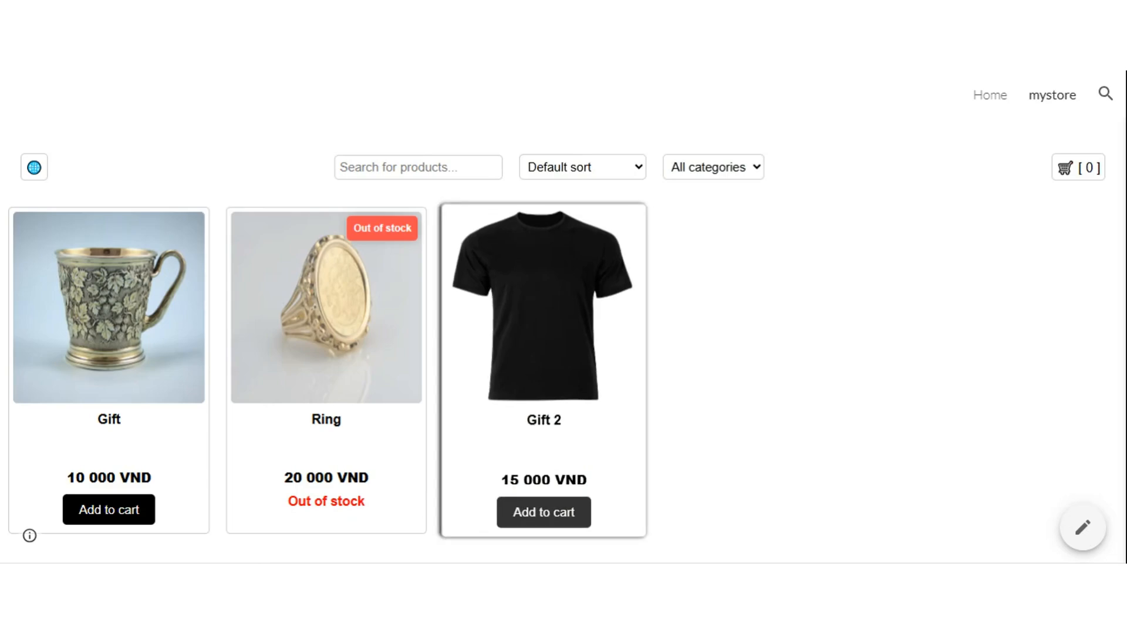
# Add one Gift 2 and one Gift to the shopping cart, dismissing each confirmation message
pyautogui.click(559, 520)
pyautogui.click(565, 354)
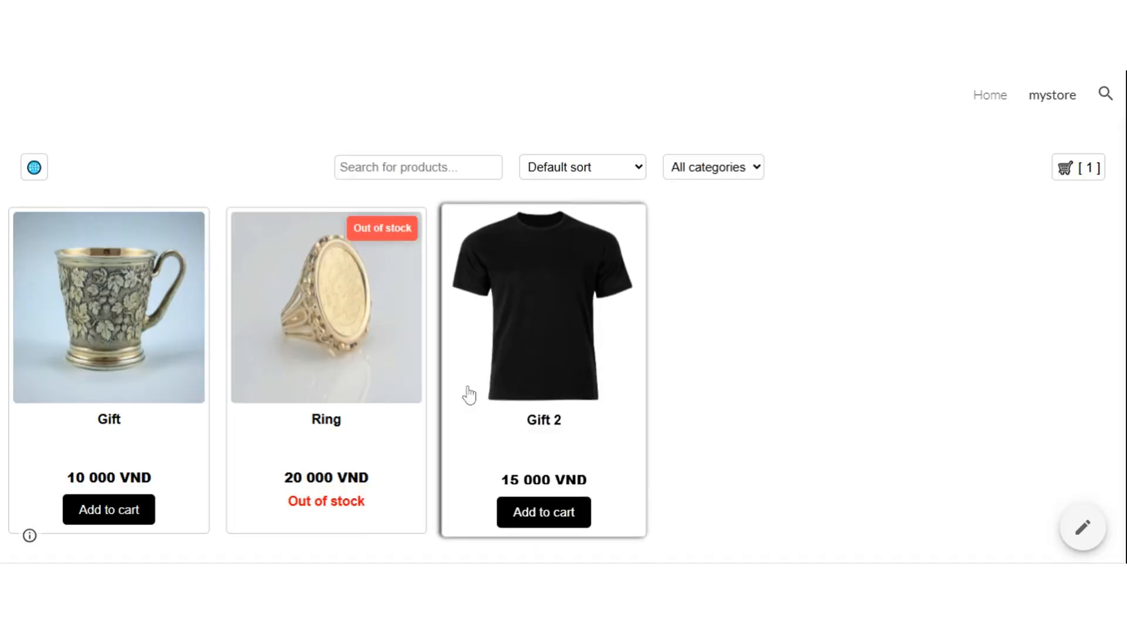
pyautogui.click(113, 516)
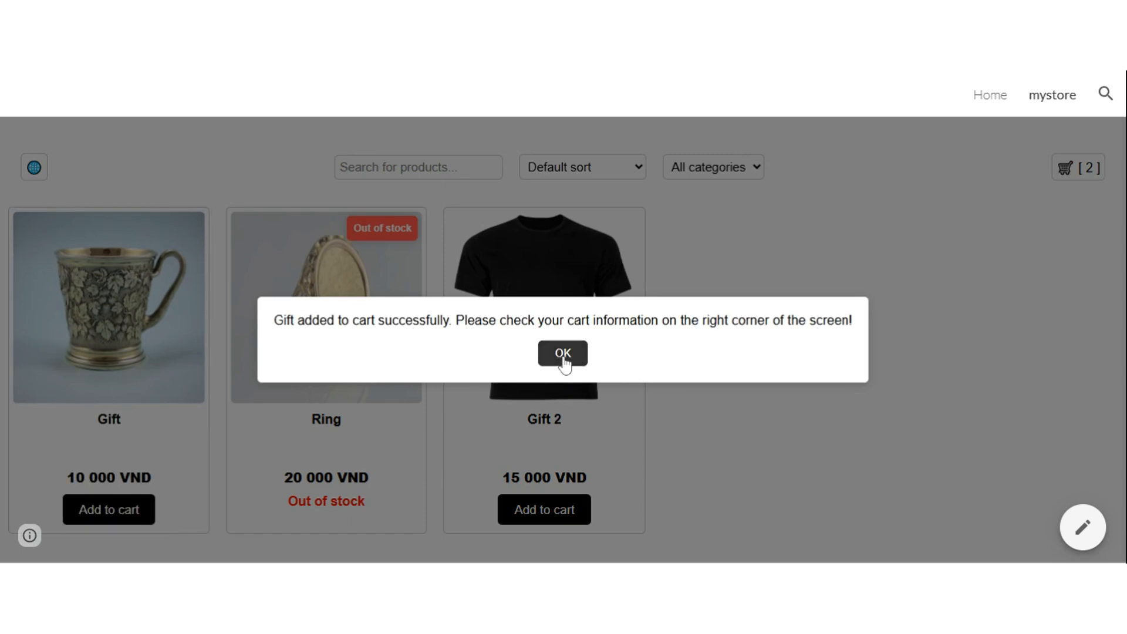
pyautogui.click(563, 354)
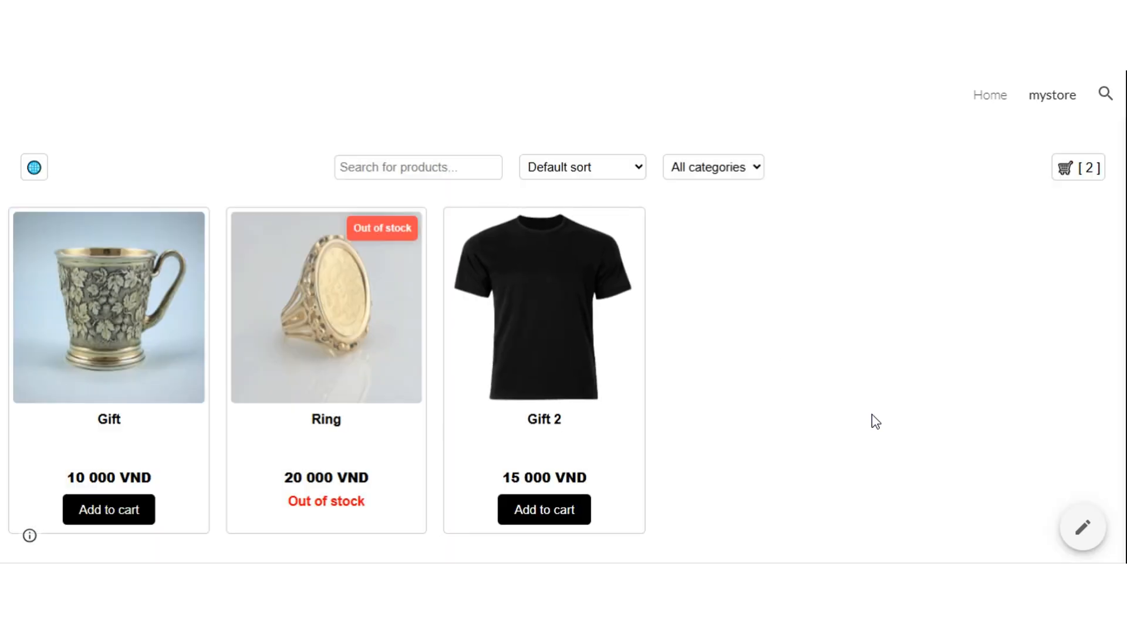
# Open the shopping cart, proceed to payment and go to the promotion section of the payment form
pyautogui.click(1083, 170)
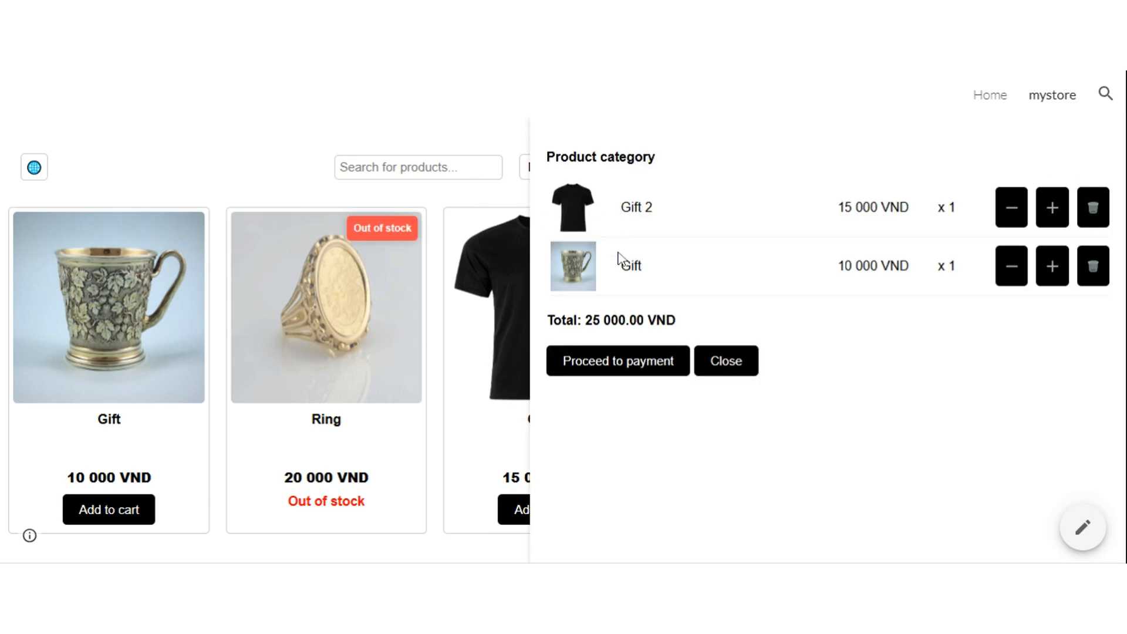
pyautogui.click(637, 373)
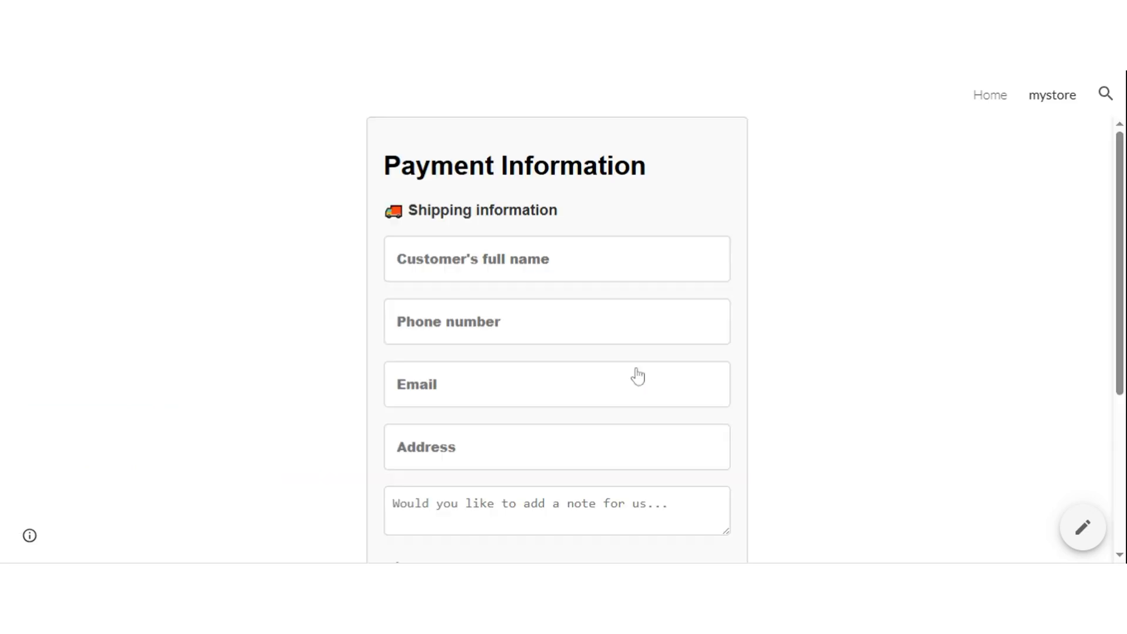
pyautogui.scroll(-3, 773, 298)
pyautogui.scroll(-2, 775, 298)
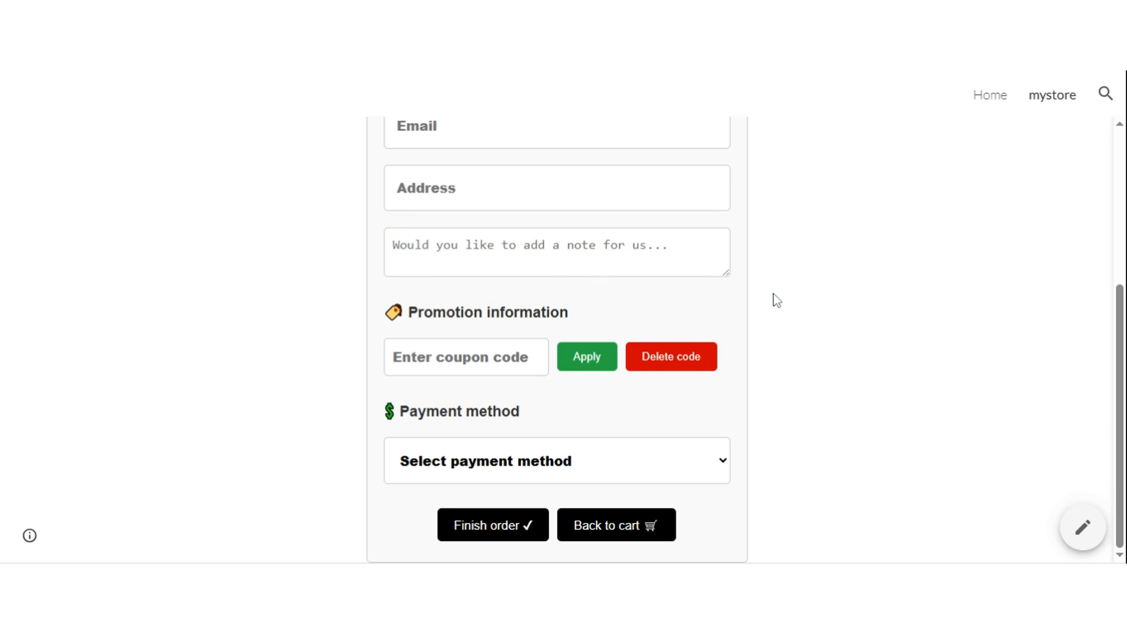
# Apply the coupon code MYCOUPON123 to the order and hide the screen-sharing notice
pyautogui.click(474, 359)
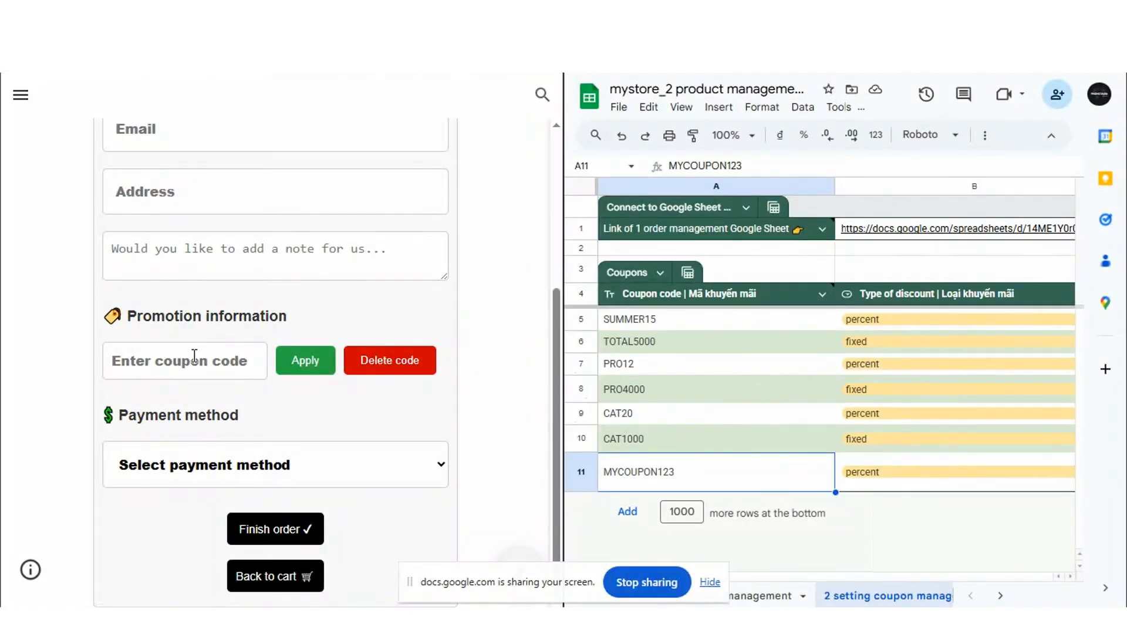
pyautogui.click(200, 360)
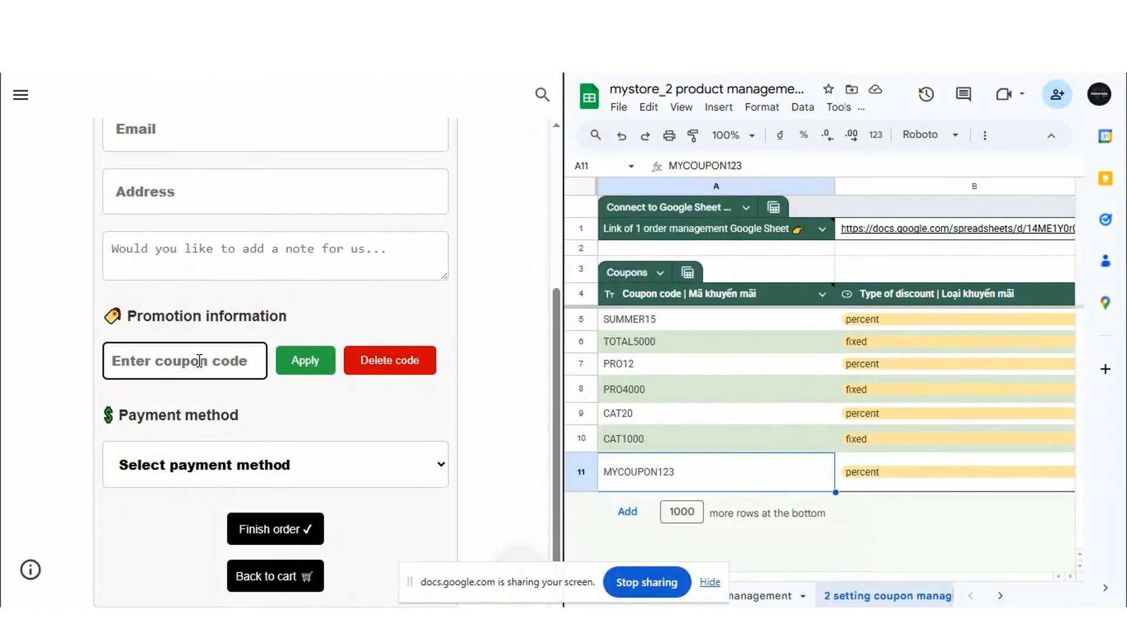
pyautogui.write('MY')
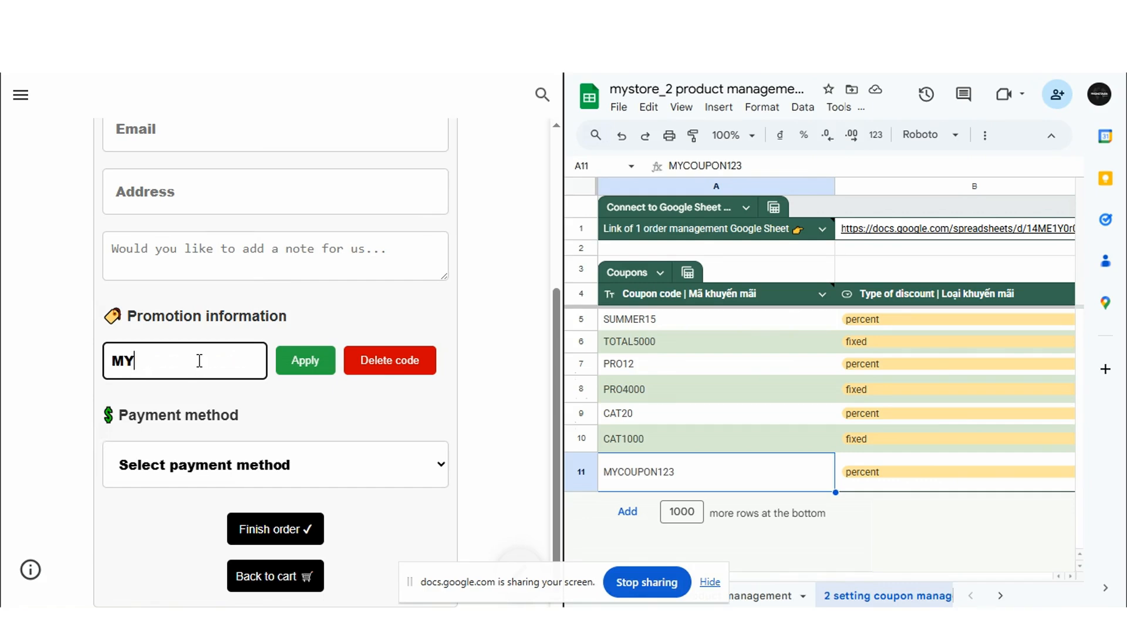
pyautogui.write('COUPON123')
pyautogui.press('BackSpace')
pyautogui.press('BackSpace')
pyautogui.write('23')
pyautogui.click(281, 376)
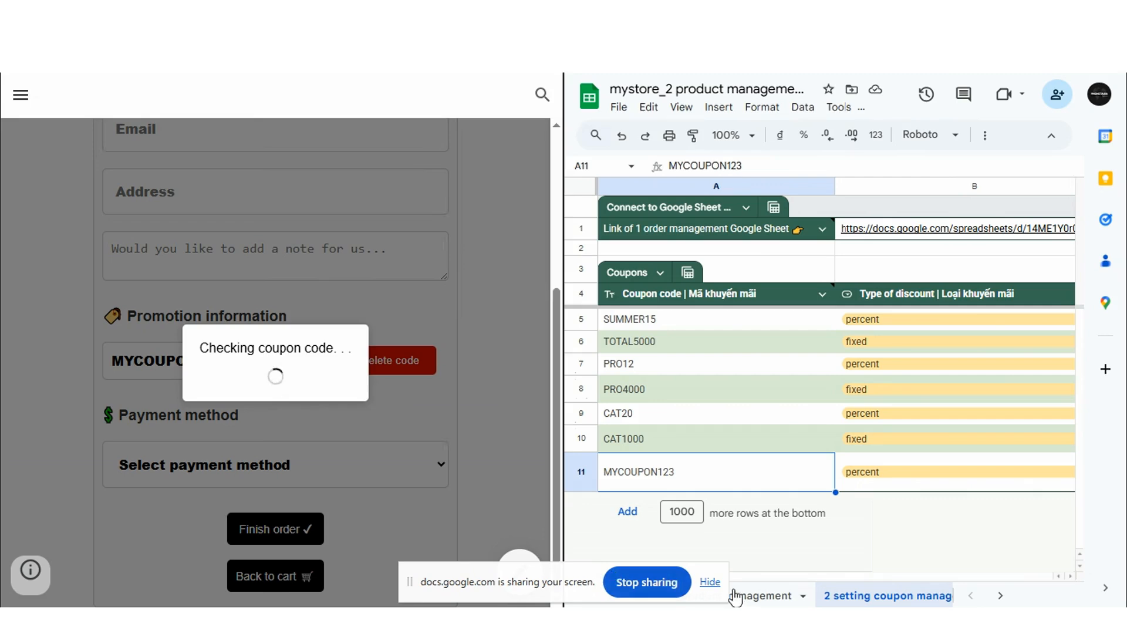
pyautogui.click(709, 581)
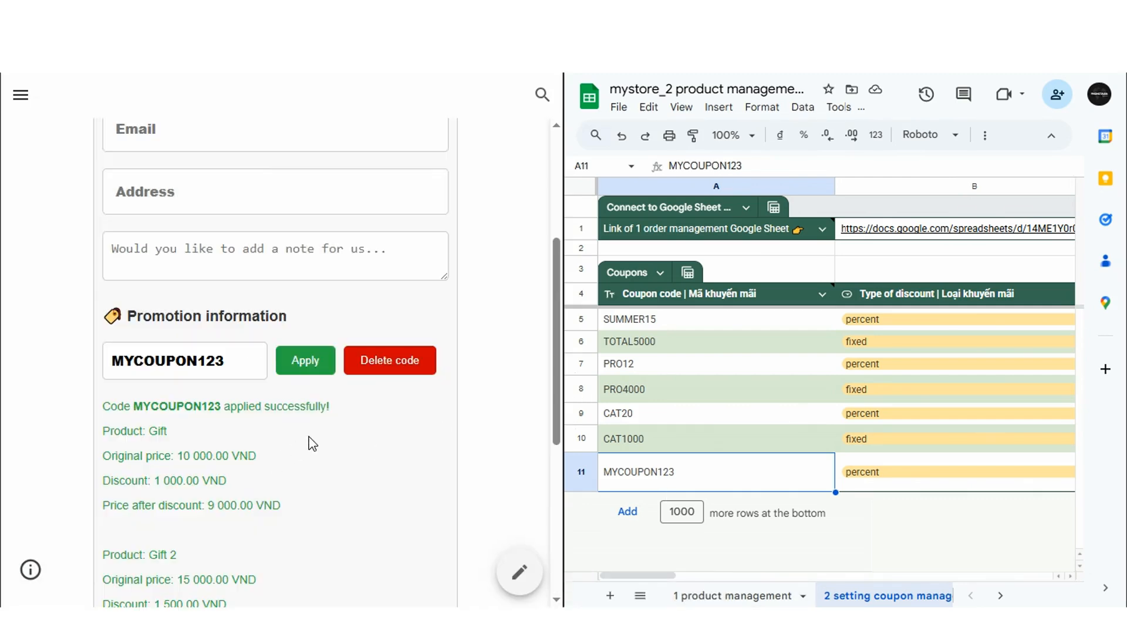
# Examine the coupon breakdown, comparing the total discount amount with the individual discounts on Gift and Gift 2
pyautogui.scroll(-3, 309, 436)
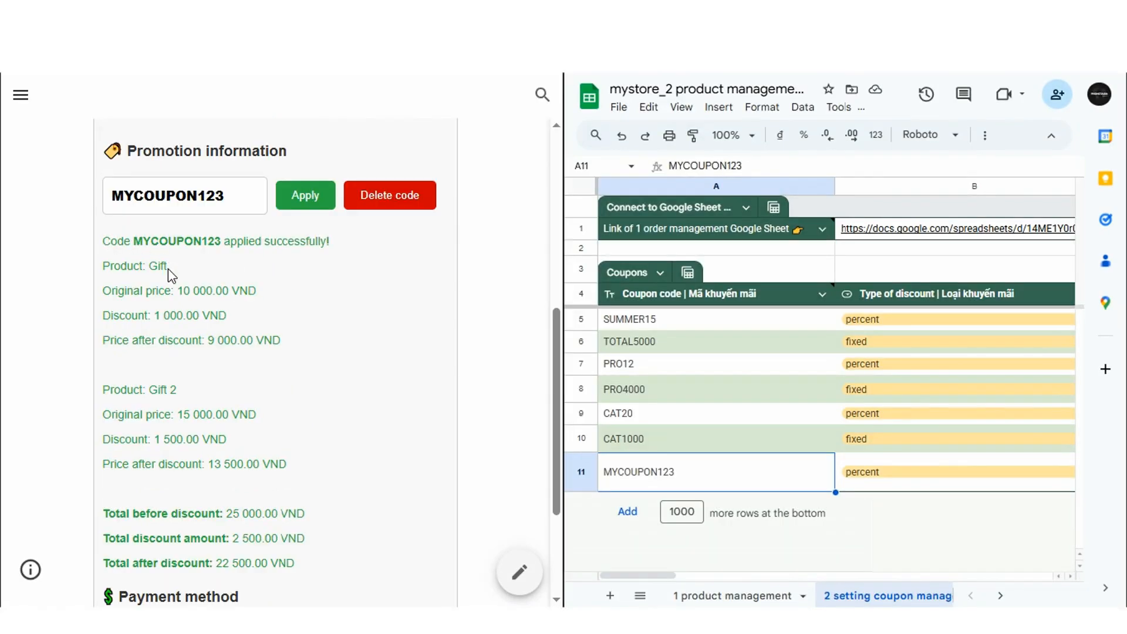
pyautogui.scroll(-2, 363, 416)
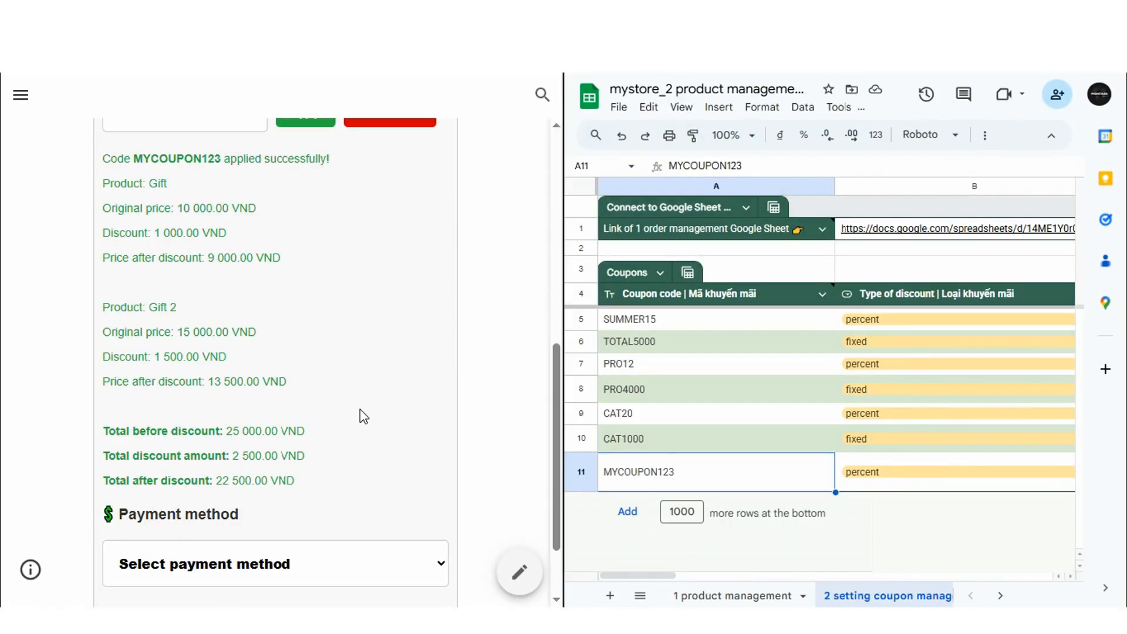
pyautogui.moveTo(230, 456); pyautogui.dragTo(304, 456)
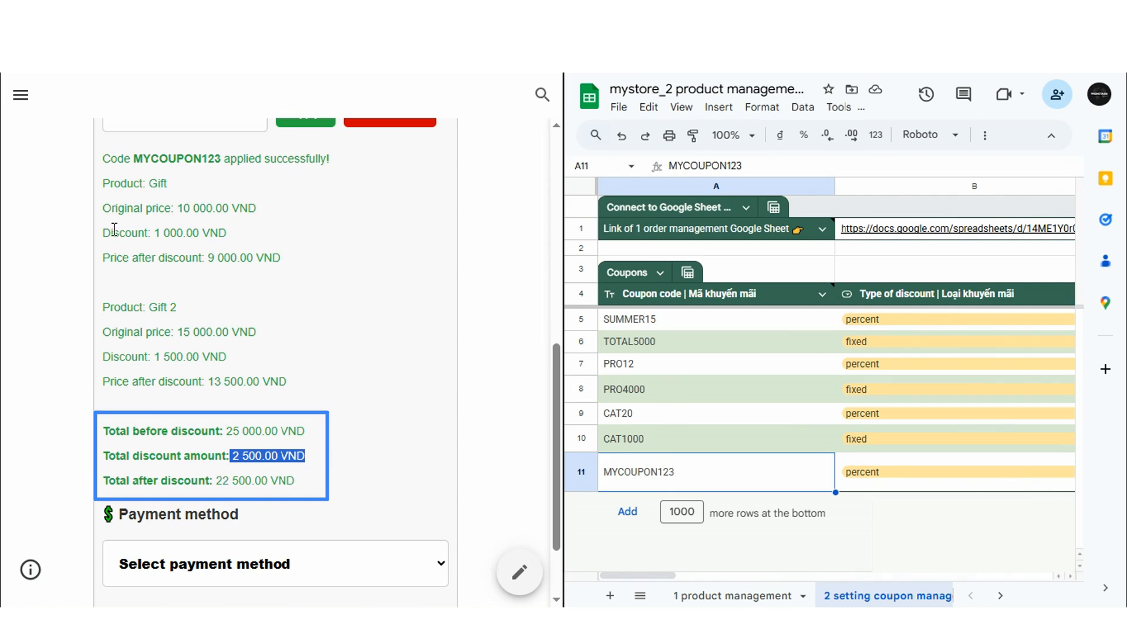
pyautogui.moveTo(156, 232); pyautogui.dragTo(228, 233)
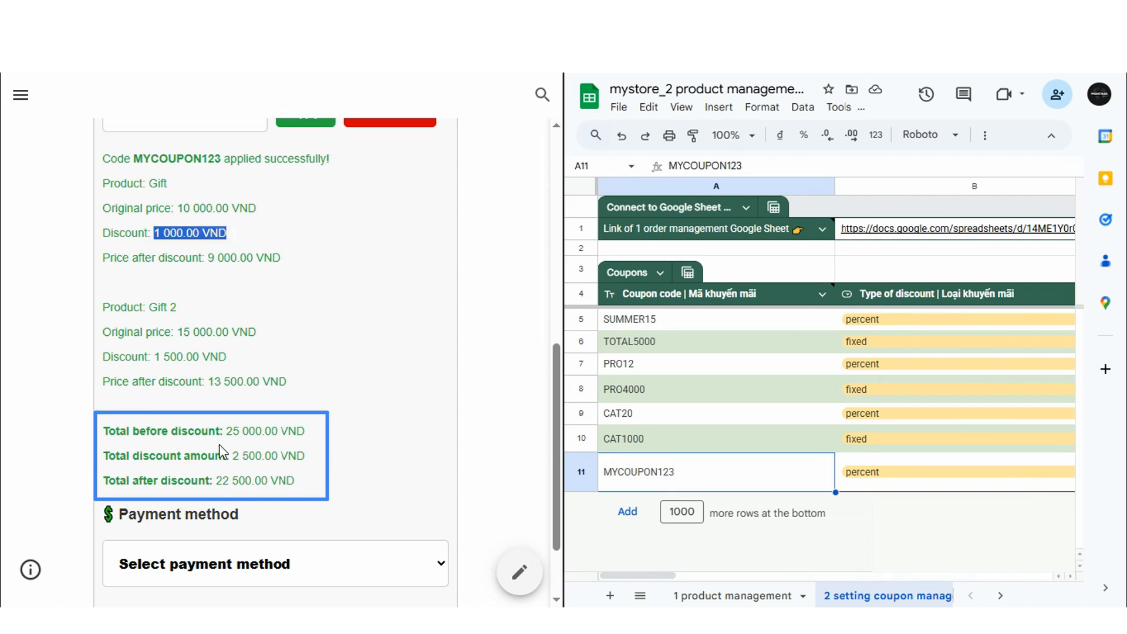
pyautogui.moveTo(156, 356); pyautogui.dragTo(245, 357)
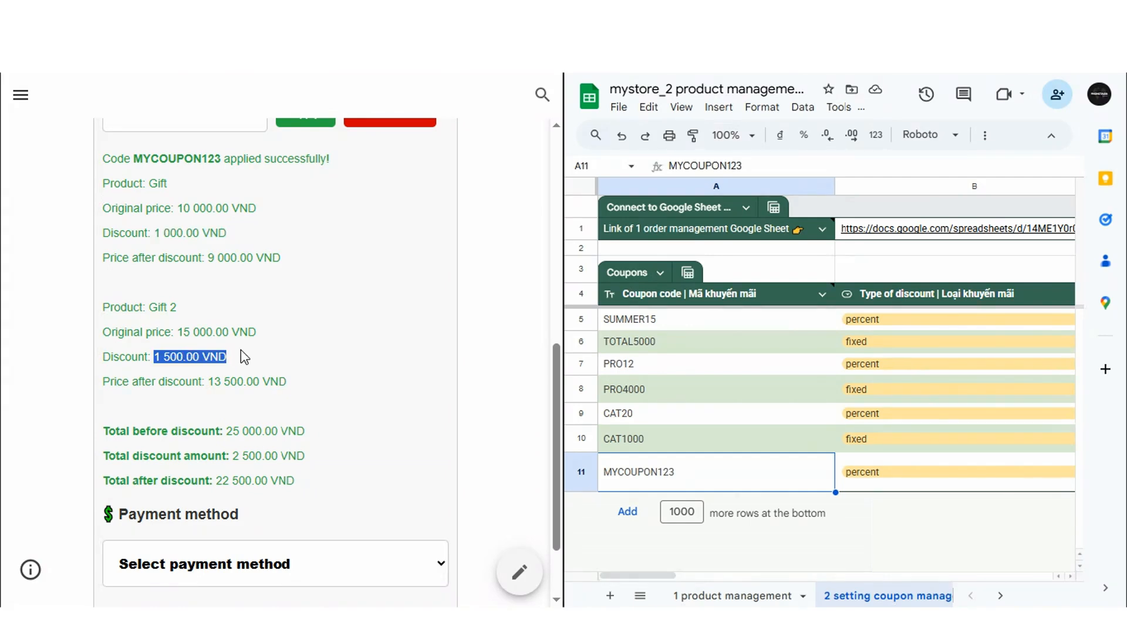
pyautogui.click(378, 361)
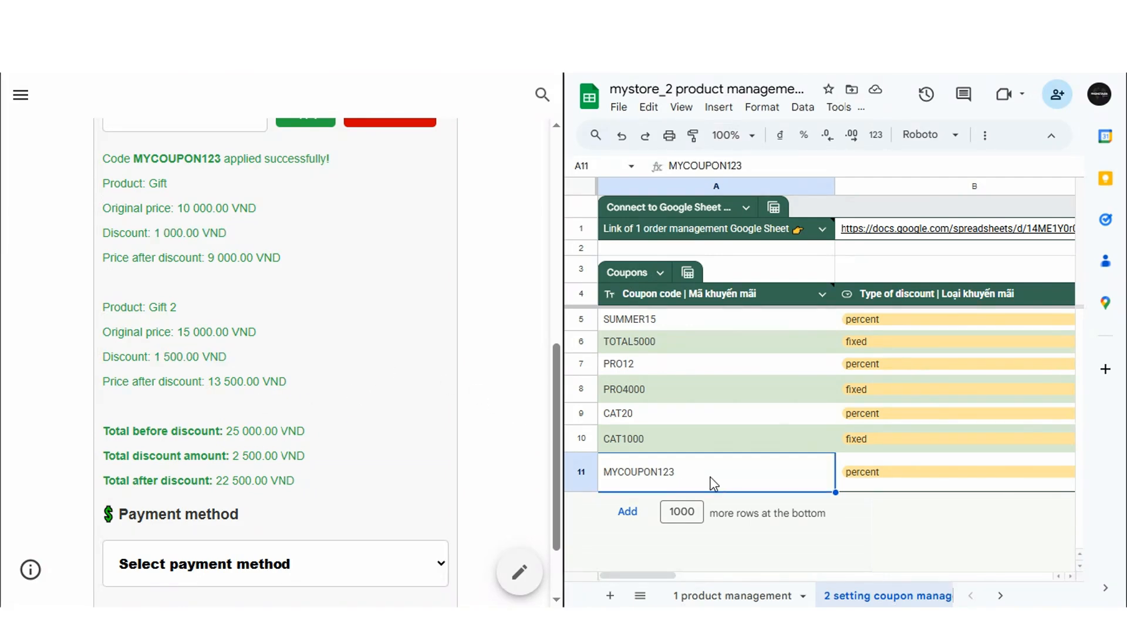
# Try to apply the unlisted coupon code MYCOUPON1234 to the order
pyautogui.scroll(1, 250, 333)
pyautogui.click(235, 199)
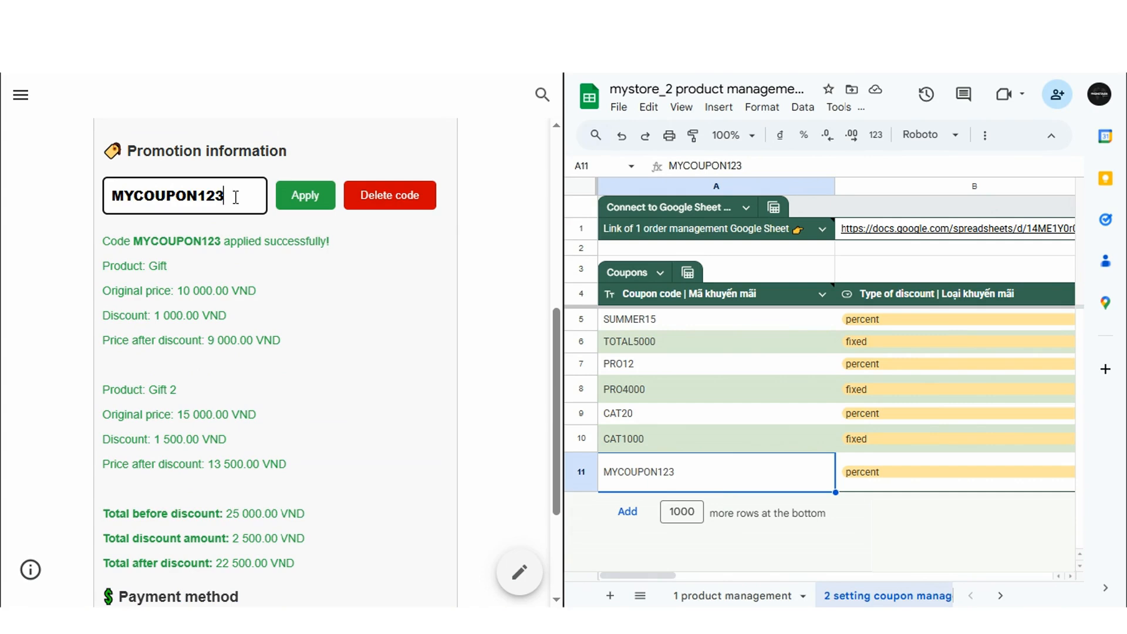
pyautogui.write('4')
pyautogui.click(320, 198)
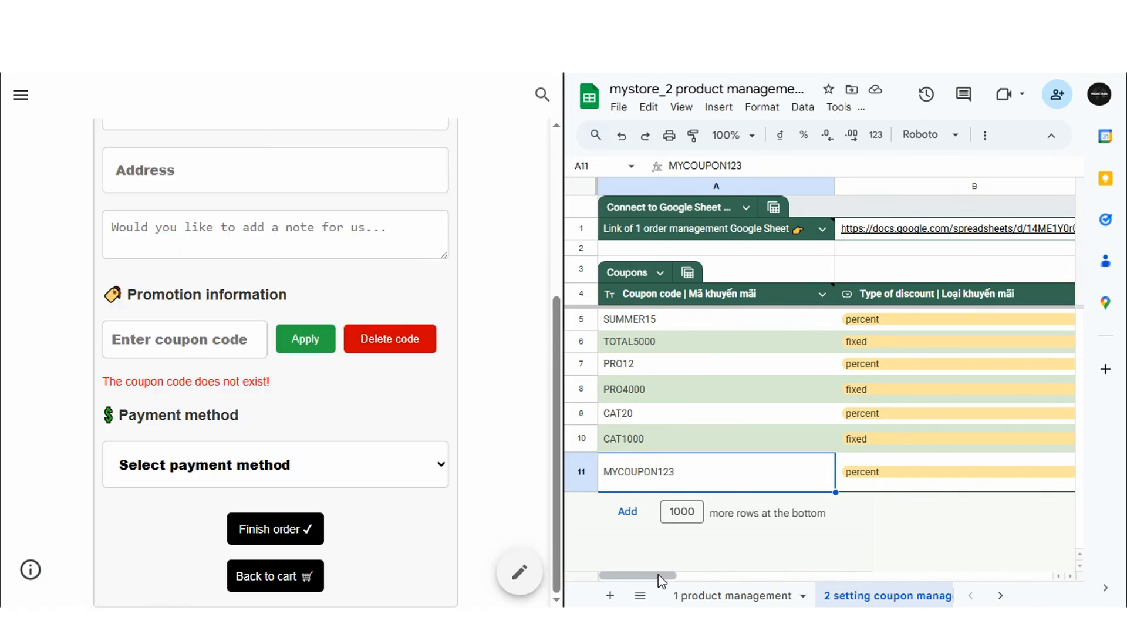
# Set the Coupon Apply Object's Value for MYCOUPON123 to 1 in cell G11 of the coupon sheet
pyautogui.moveTo(659, 576); pyautogui.dragTo(847, 564)
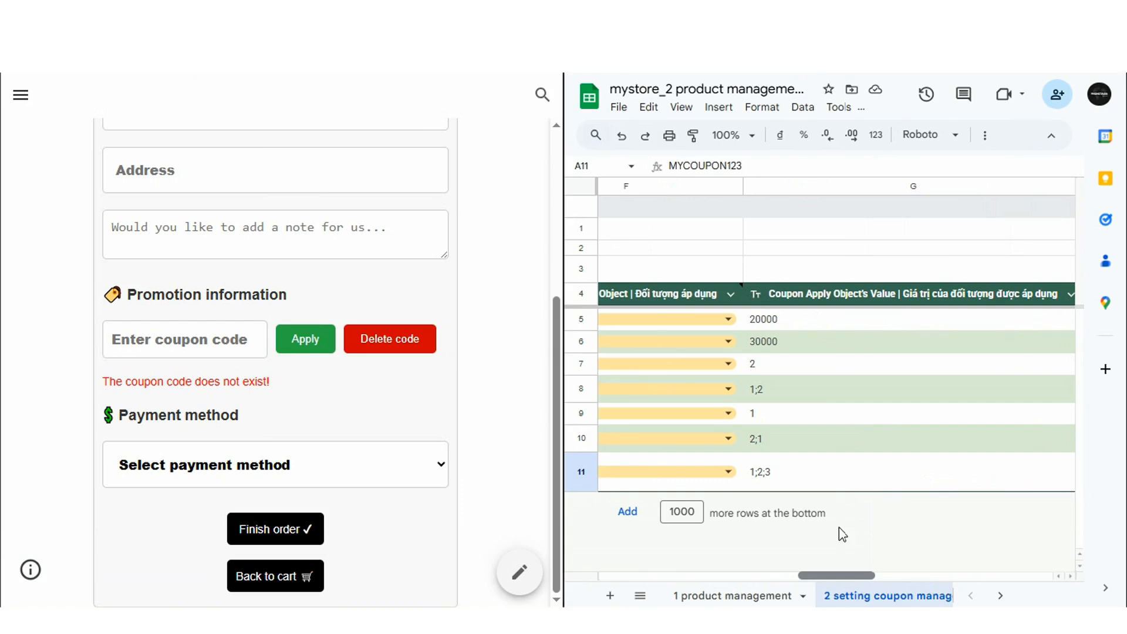
pyautogui.click(809, 476)
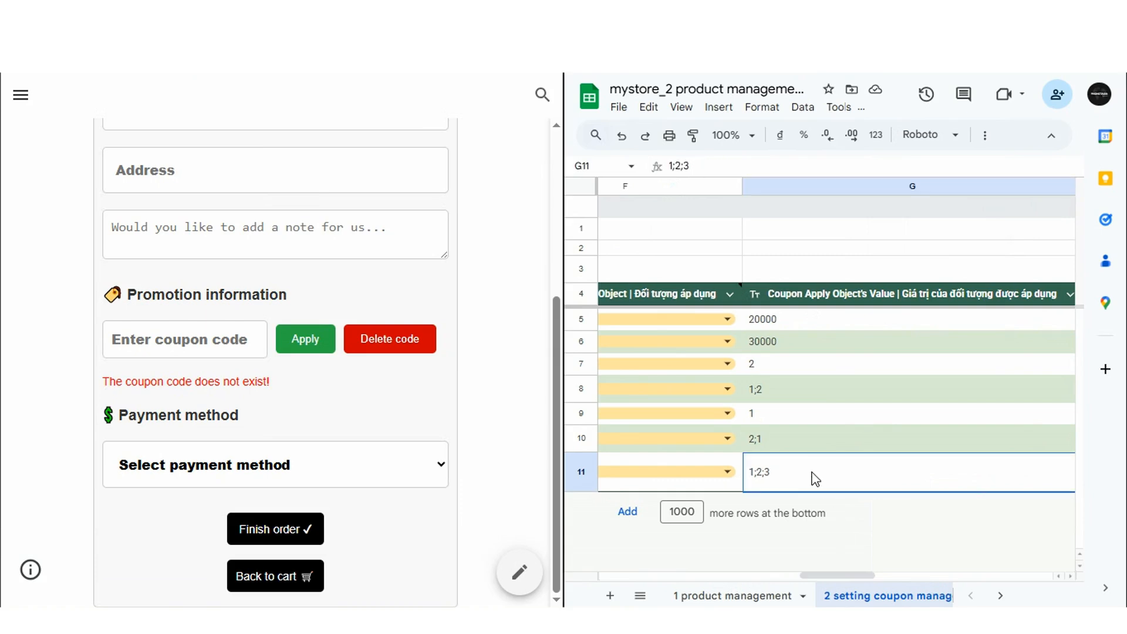
pyautogui.click(710, 165)
pyautogui.press('BackSpace')
pyautogui.press('BackSpace')
pyautogui.press('BackSpace')
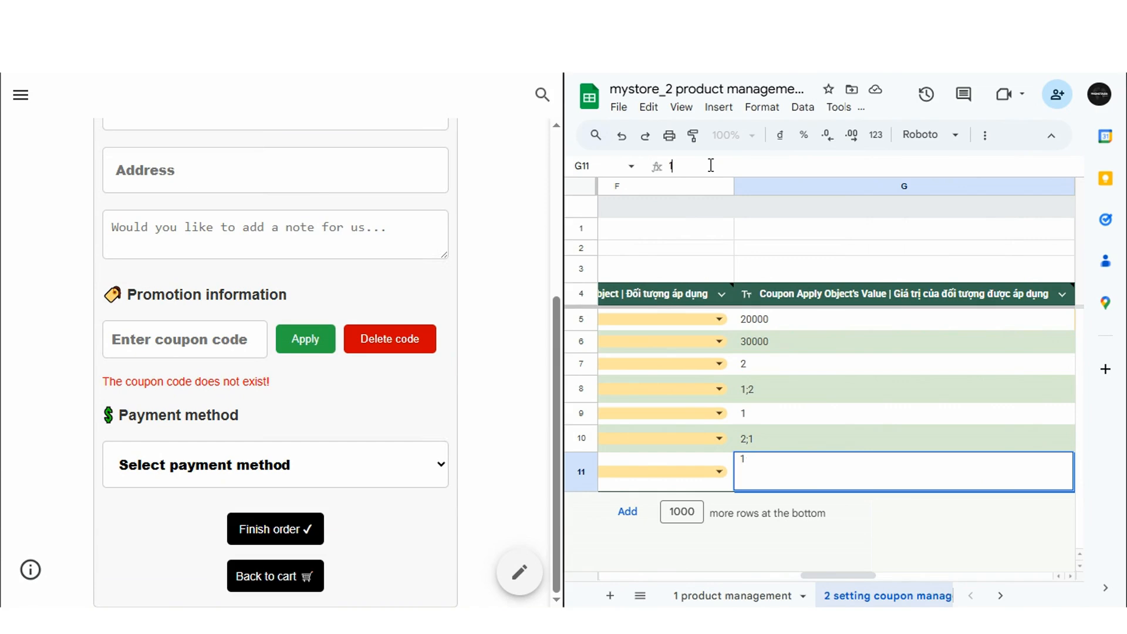
pyautogui.press('Return')
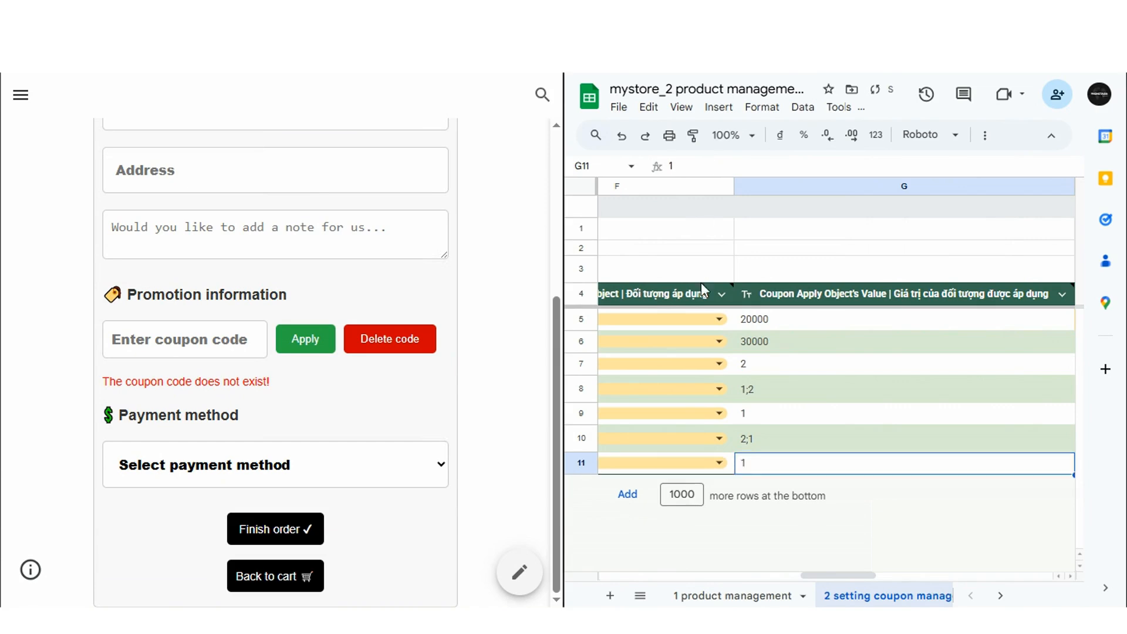
# Apply the coupon code MYCOUPON123 to the order again and check the discount note for Gift 2
pyautogui.click(176, 339)
pyautogui.write('MYCO')
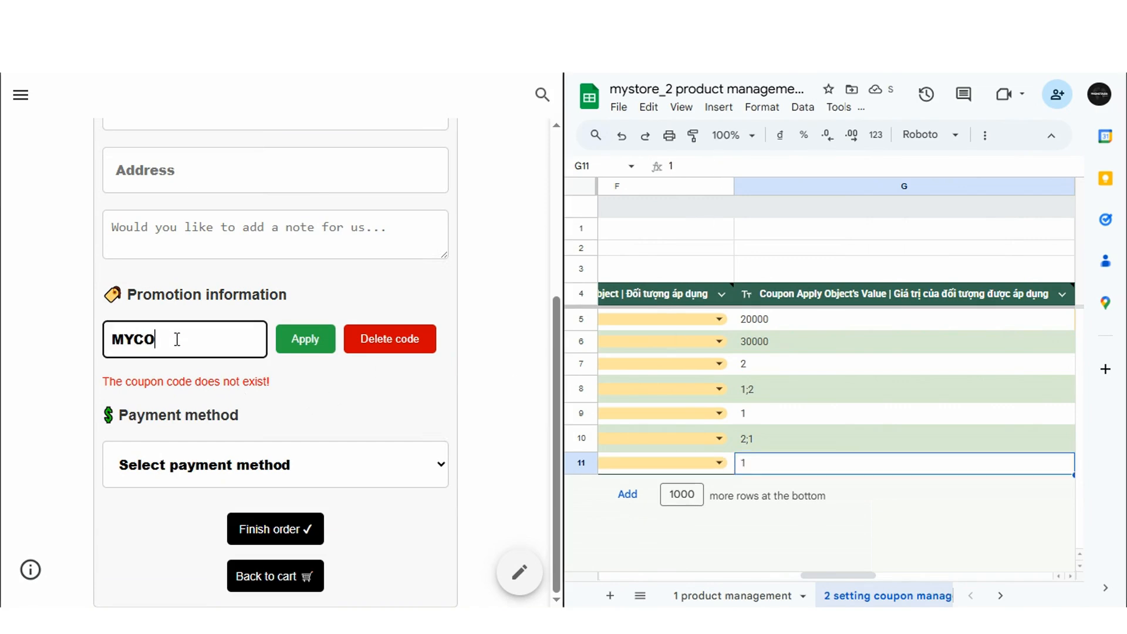
pyautogui.write('UPON123')
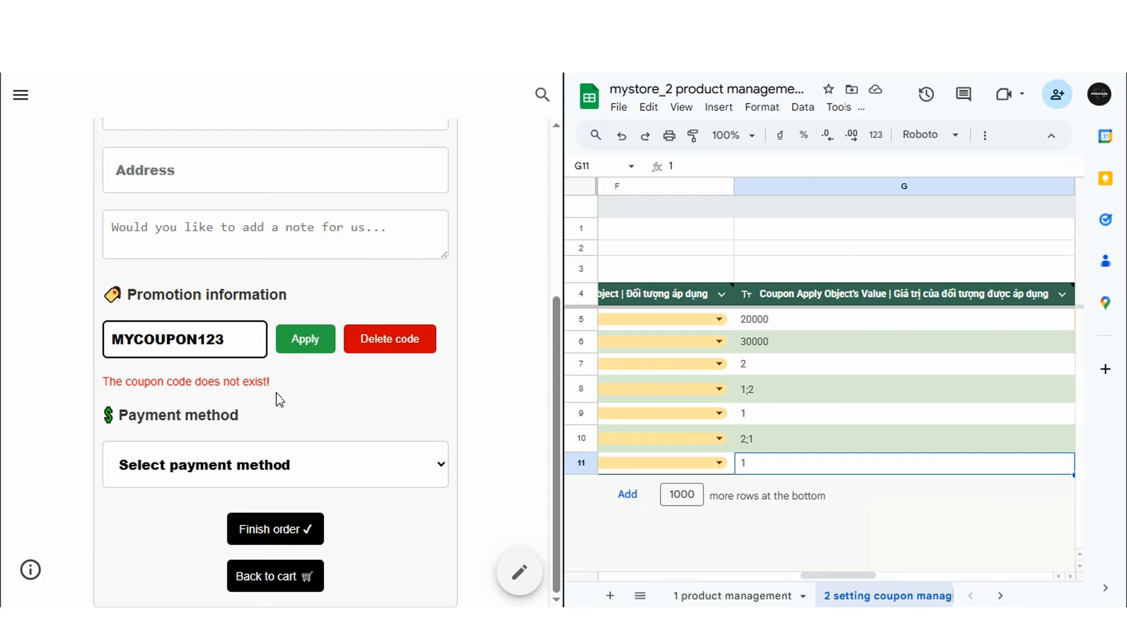
pyautogui.click(311, 345)
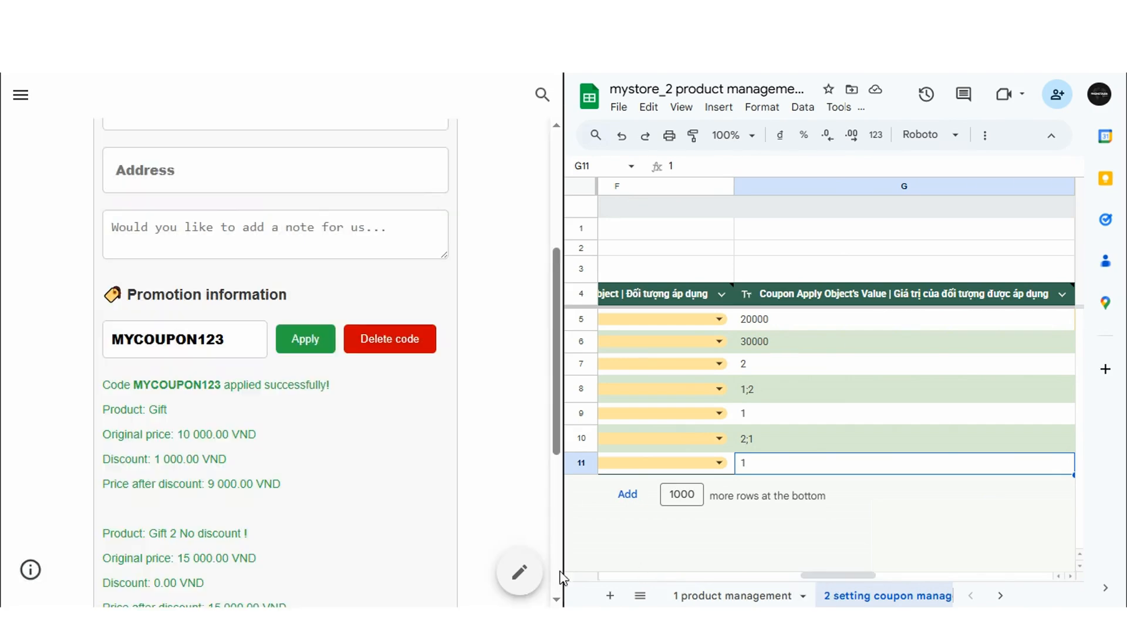
pyautogui.scroll(-1, 328, 458)
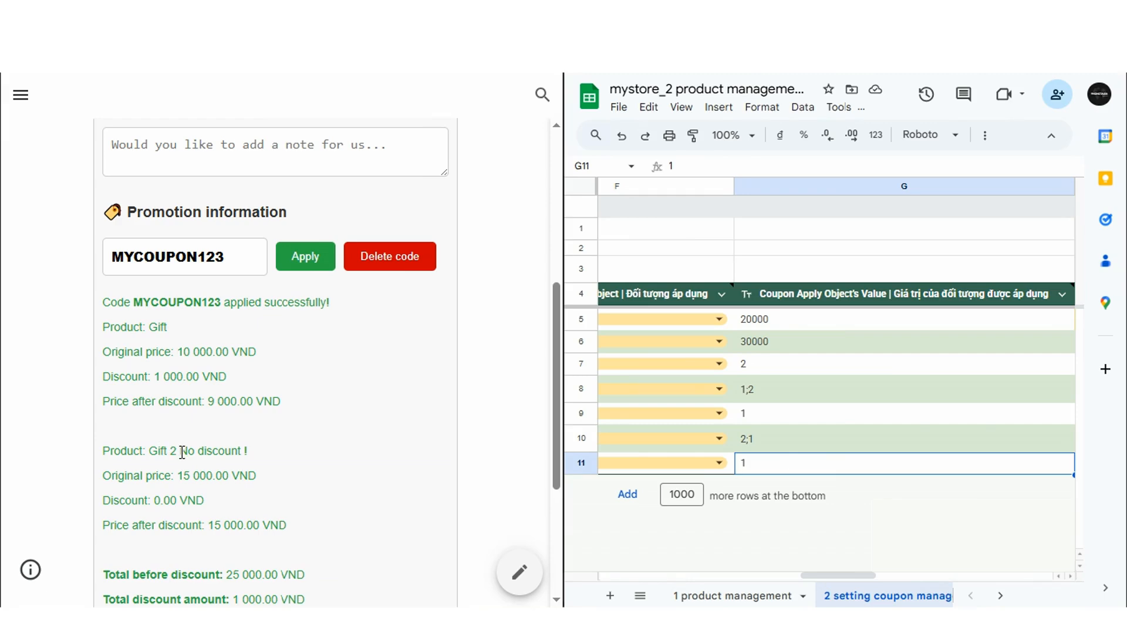
pyautogui.moveTo(182, 451); pyautogui.dragTo(248, 450)
pyautogui.click(315, 468)
# Set the expiry date of MYCOUPON123 in cell D11 of the coupon sheet to 2026-01-07
pyautogui.moveTo(807, 576); pyautogui.dragTo(717, 576)
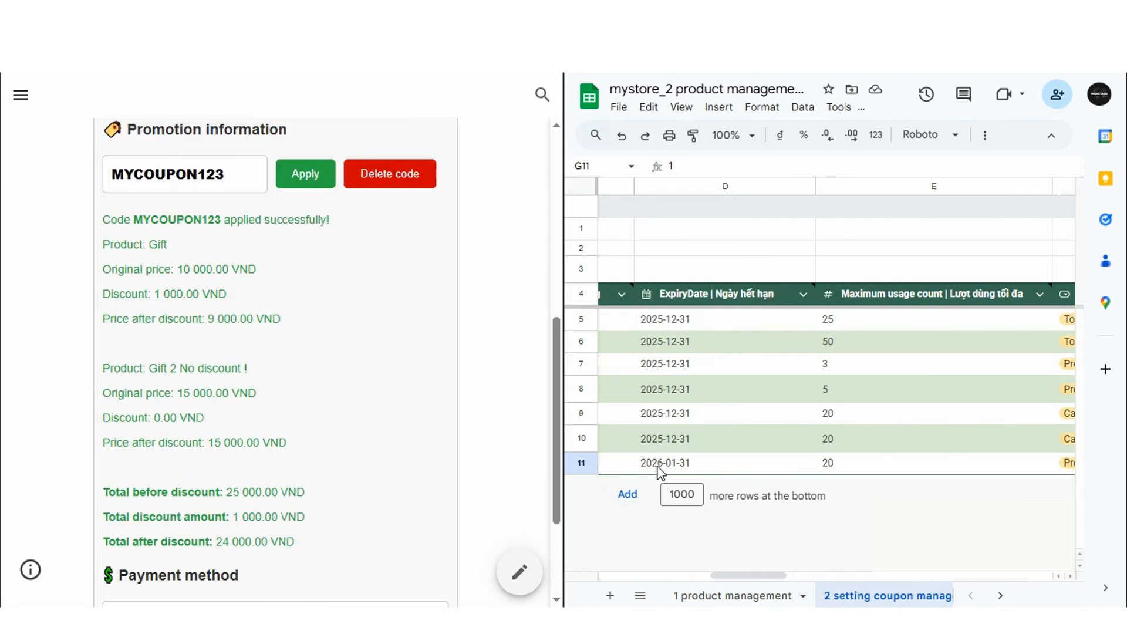
pyautogui.click(657, 466)
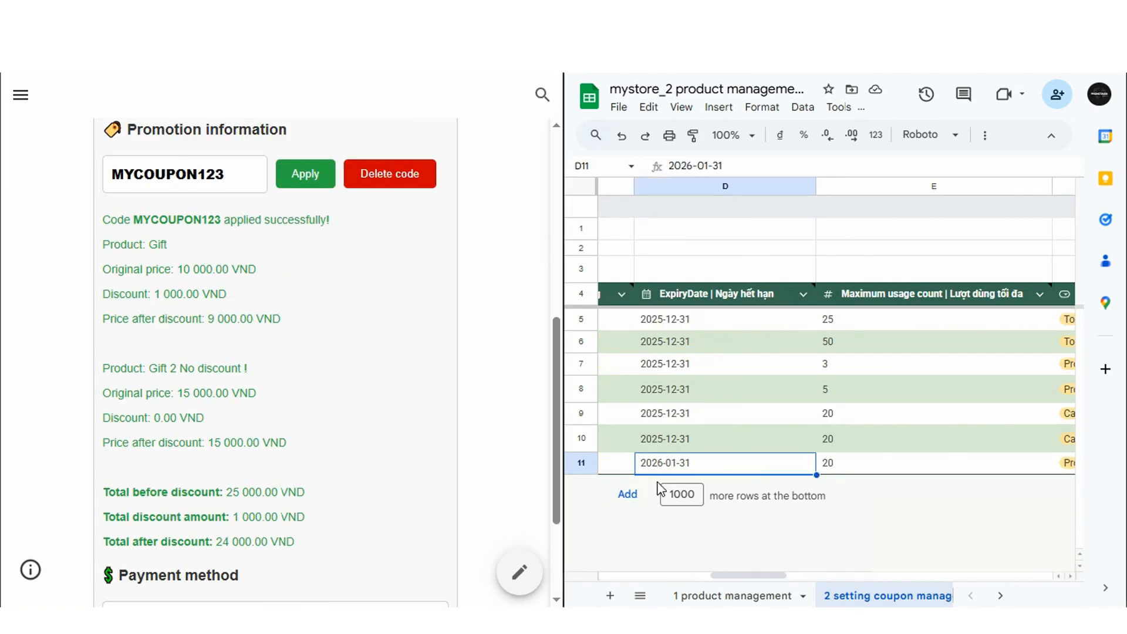
pyautogui.doubleClick(697, 461)
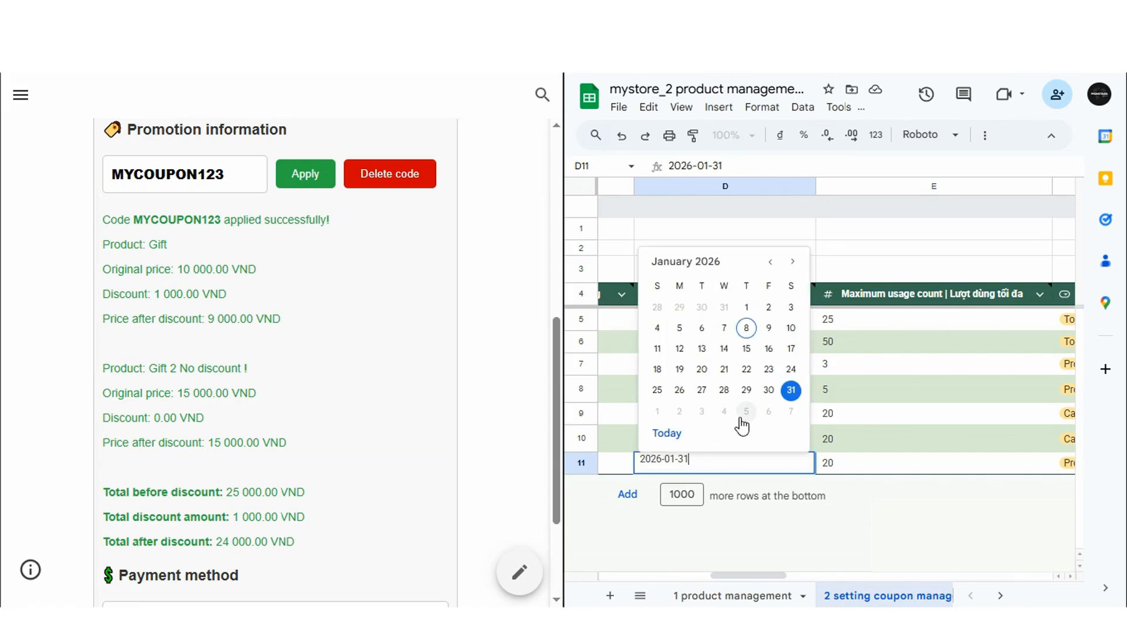
pyautogui.click(726, 330)
# Try to apply MYCOUPON123 once more at checkout and read the message under the coupon field
pyautogui.click(296, 177)
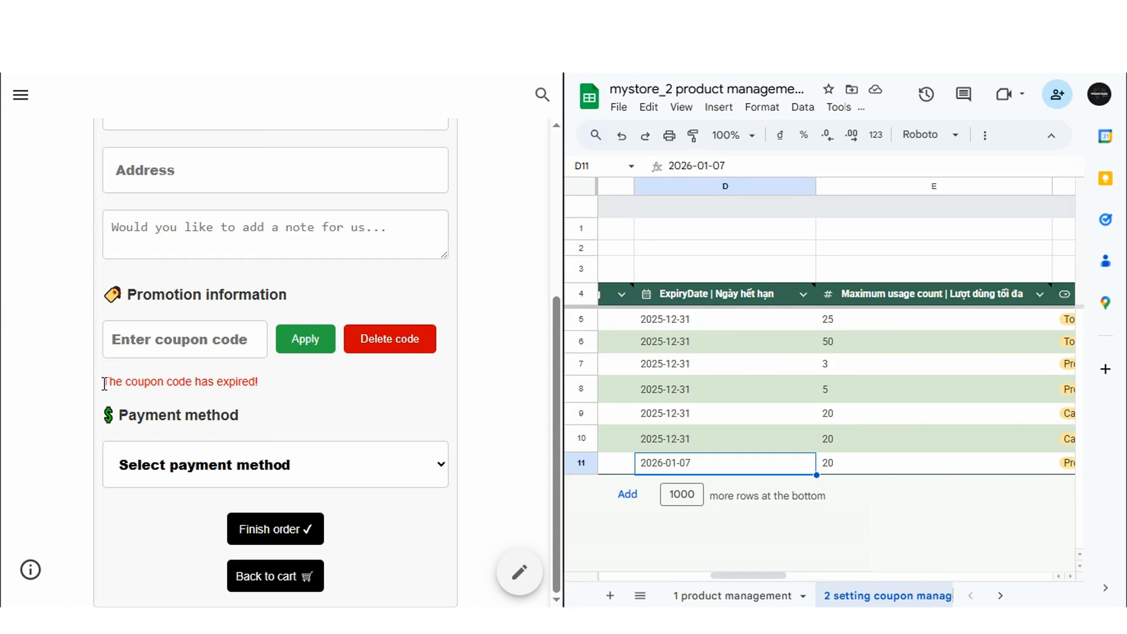
pyautogui.moveTo(104, 381); pyautogui.dragTo(261, 383)
pyautogui.click(219, 382)
pyautogui.click(316, 386)
# Delete all coupon codes in cells A5:A11 of the coupon sheet and return to the checkout's coupon field
pyautogui.moveTo(751, 576); pyautogui.dragTo(1023, 576)
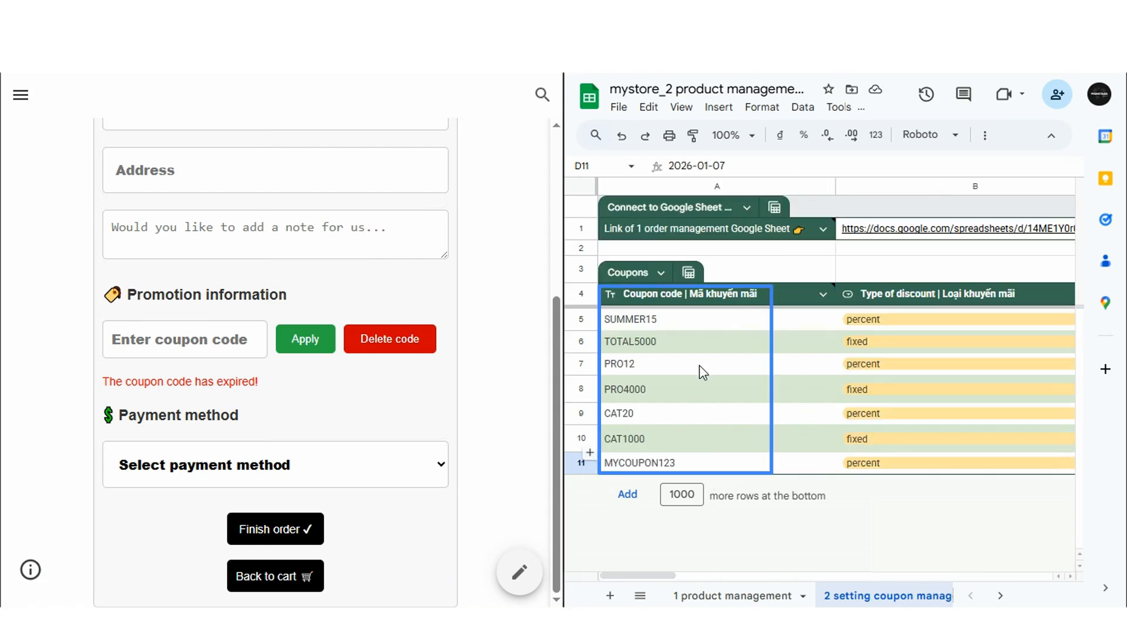
pyautogui.click(718, 320)
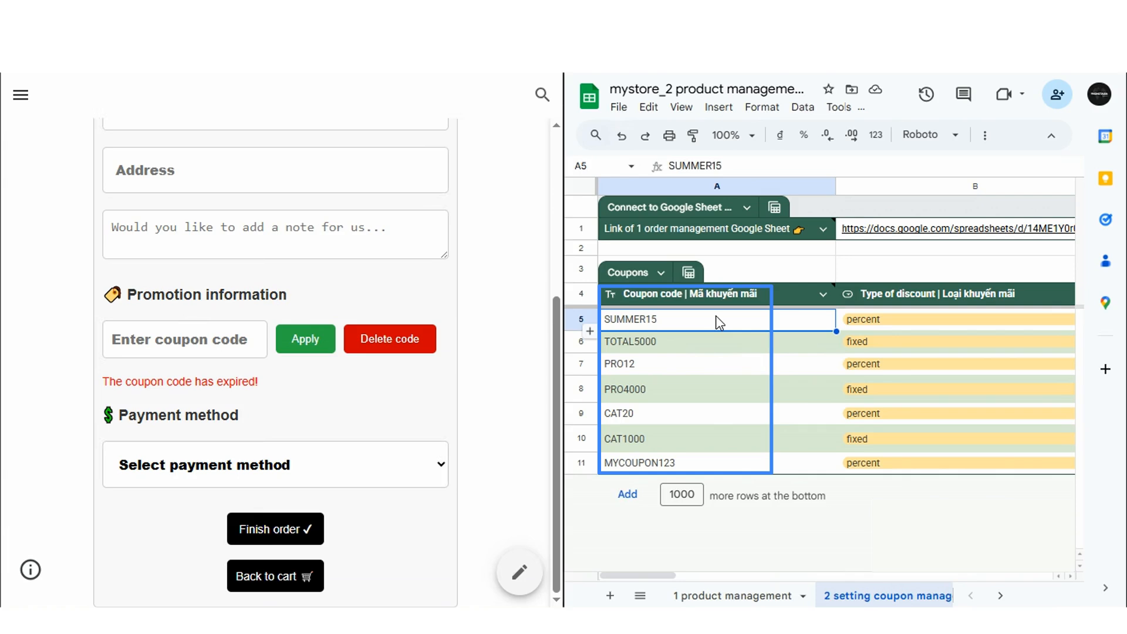
pyautogui.hotkey('ctrl', 'shift', 'Down')
pyautogui.press('Delete')
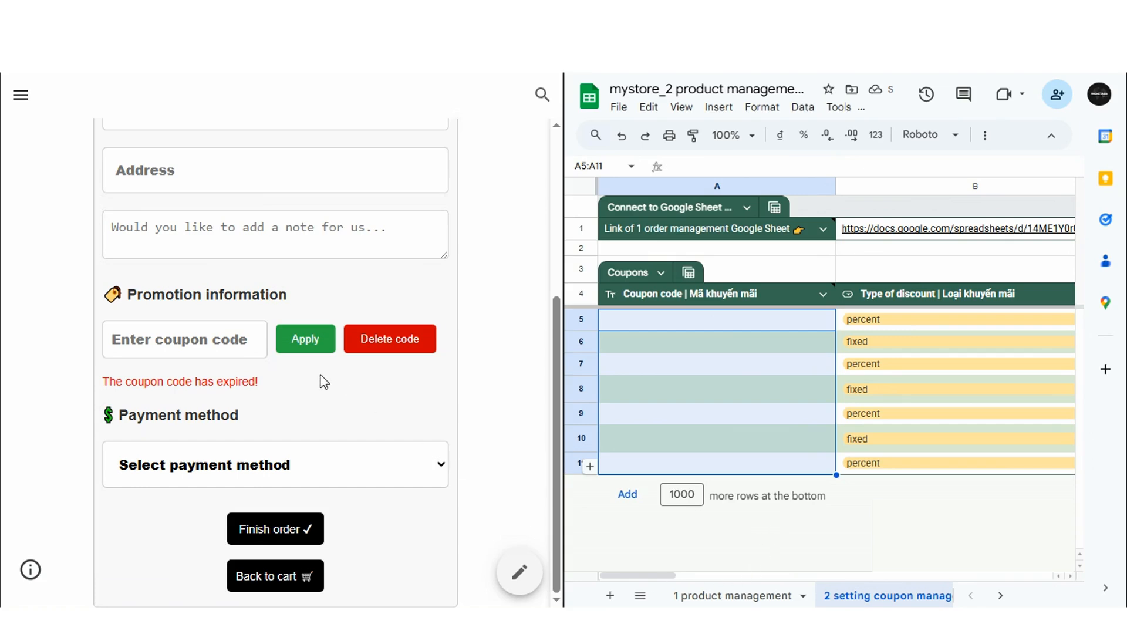
pyautogui.click(188, 339)
# Enter the new coupon codes HELLO in cell A5 and ANYCODE in cell A6 of the coupon sheet
pyautogui.click(744, 322)
pyautogui.write('HEL')
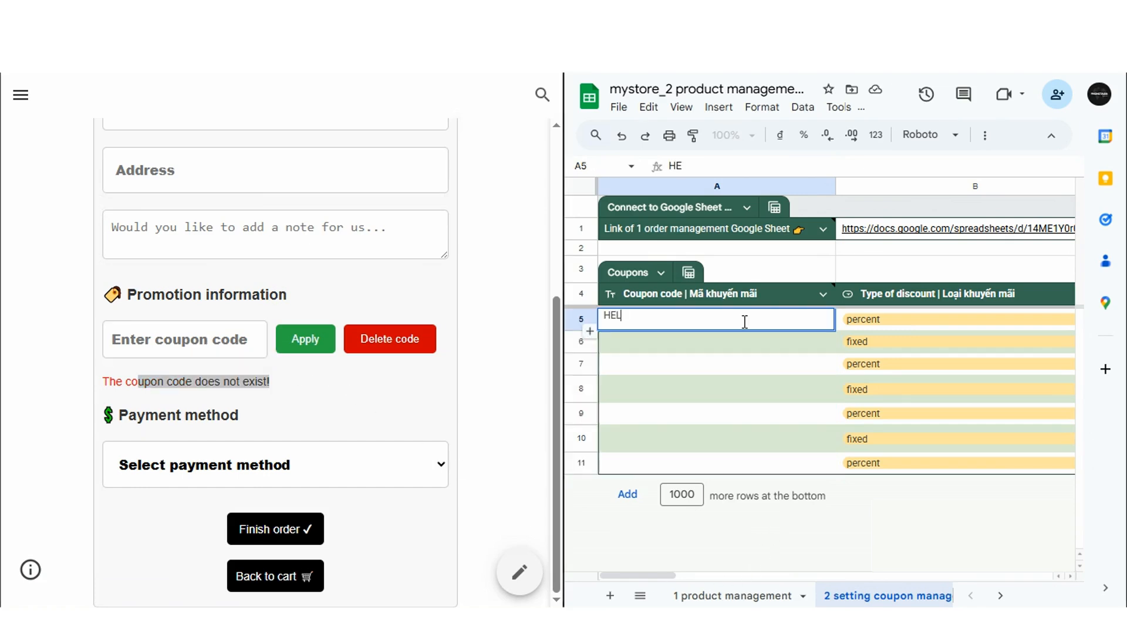
pyautogui.write('LO')
pyautogui.press('Return')
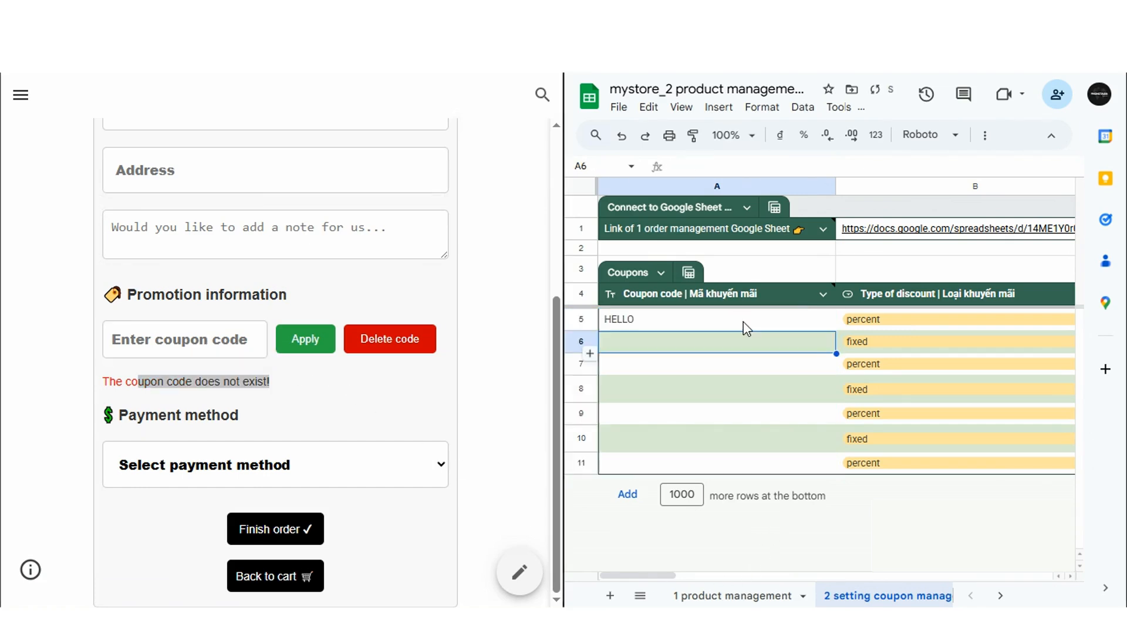
pyautogui.doubleClick(737, 337)
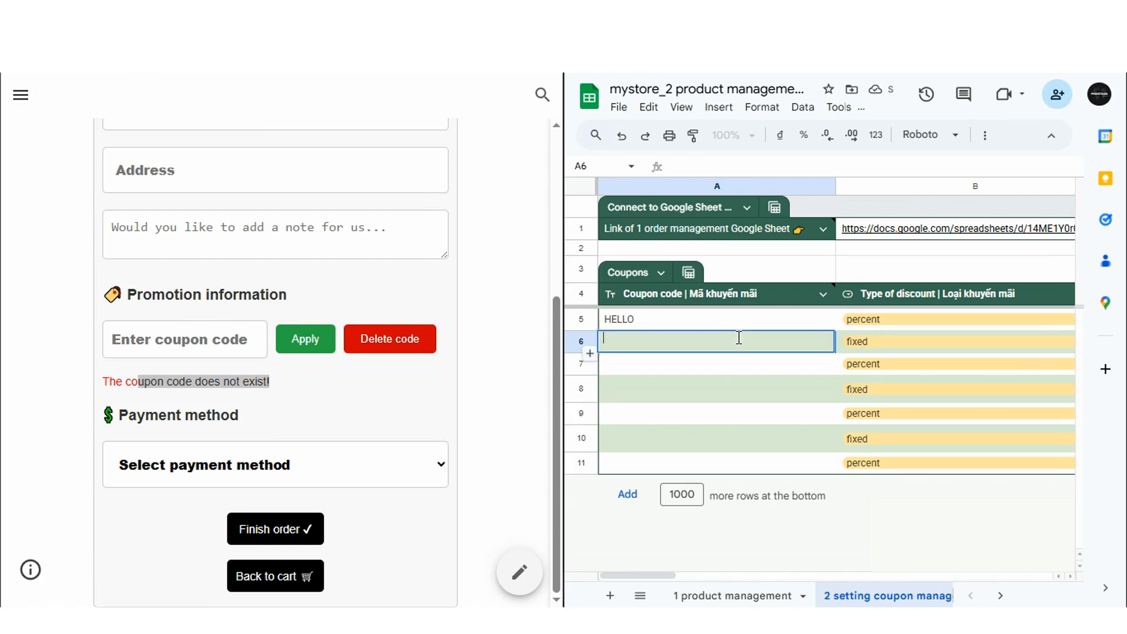
pyautogui.write('ANYCODE')
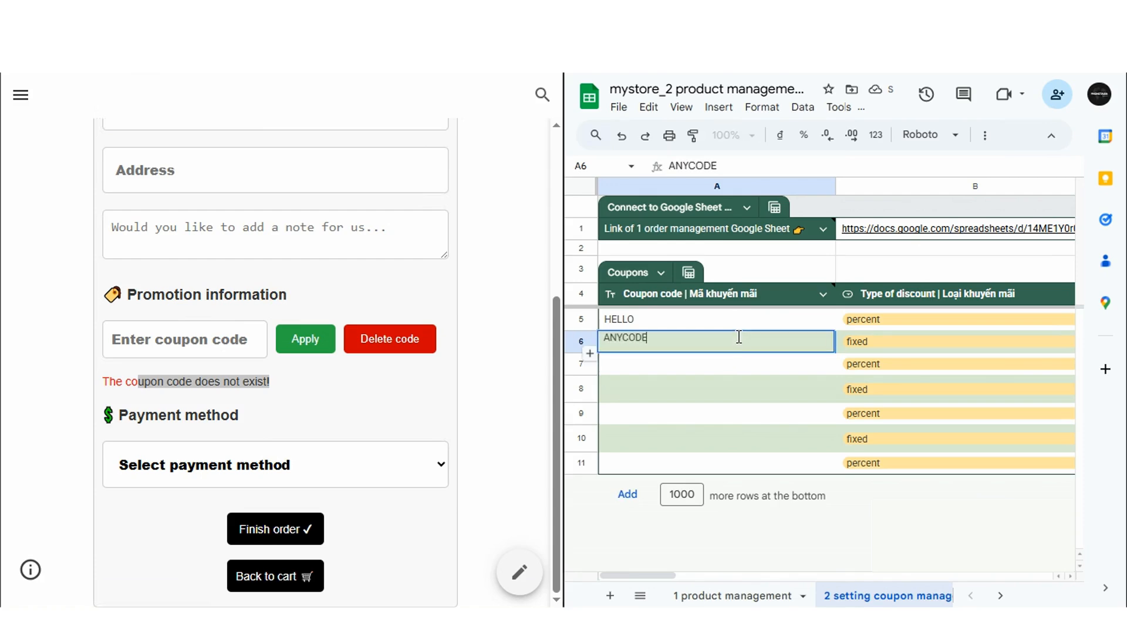
pyautogui.press('Return')
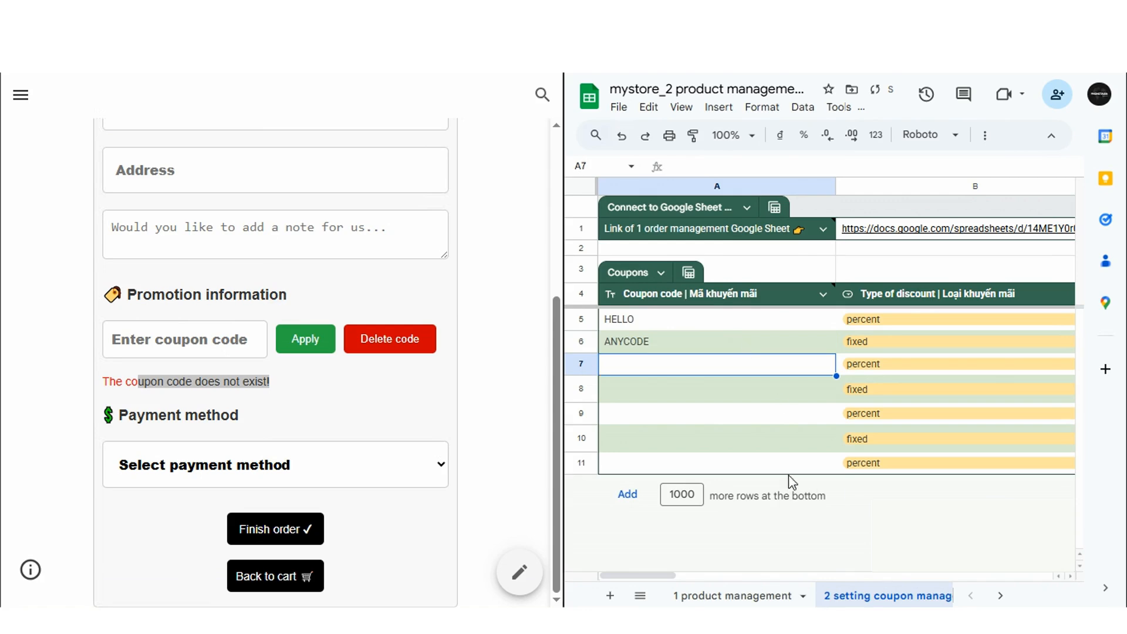